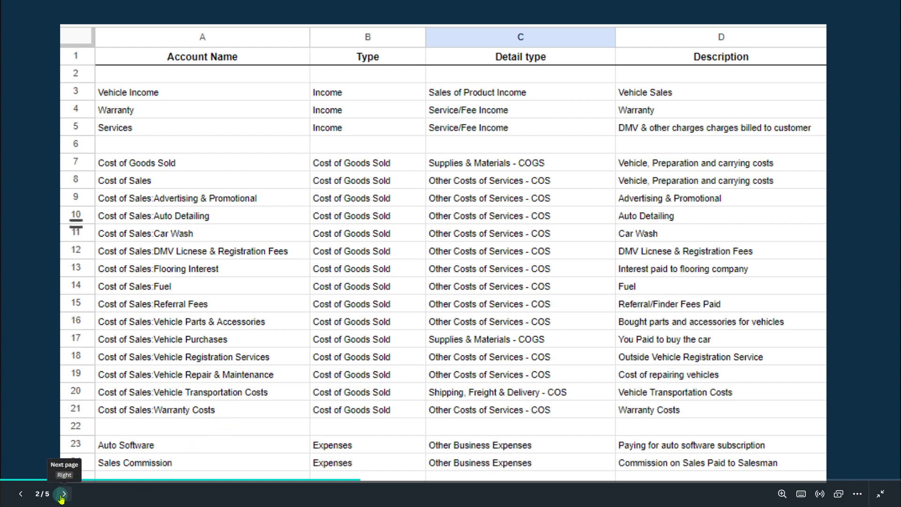
Advance the Canva presentation to slide 3 with the chart of accounts template download link.
click(64, 494)
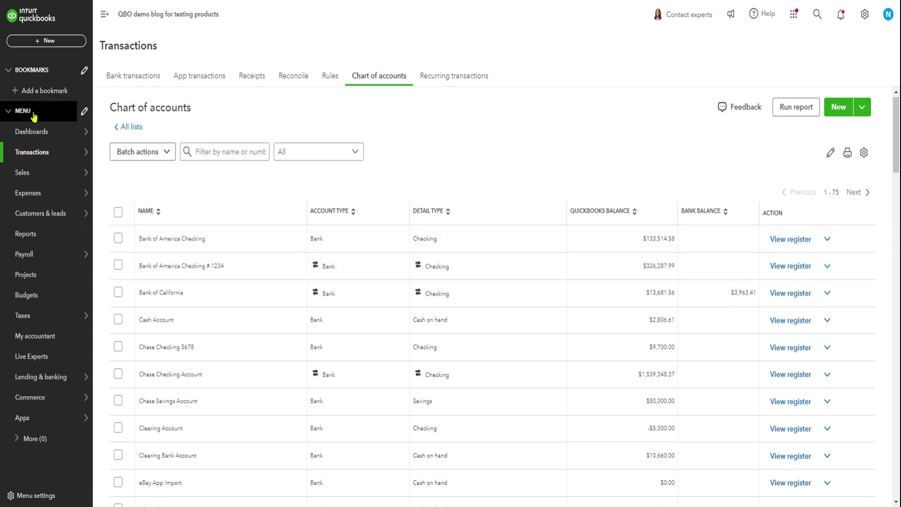
Go to the Home dashboard, then to the Chart of accounts list under Transactions.
mouse_move(30, 131)
click(128, 135)
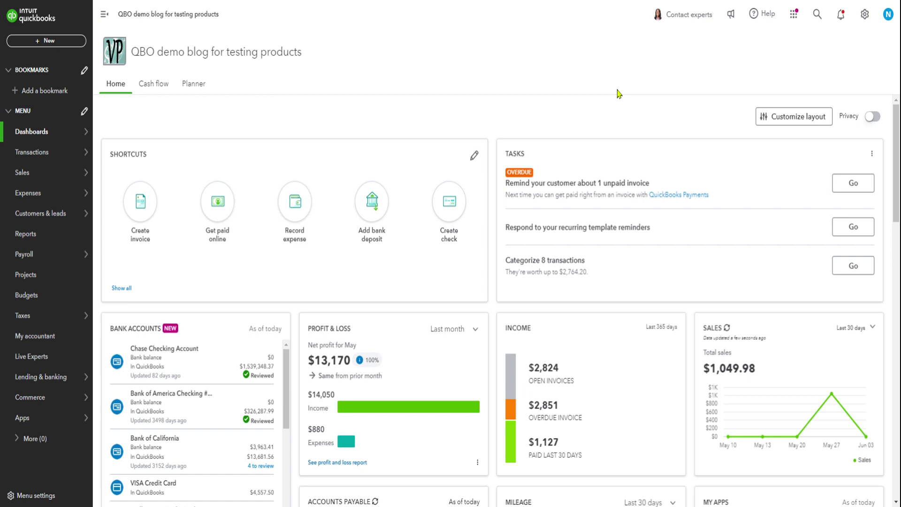
mouse_move(48, 175)
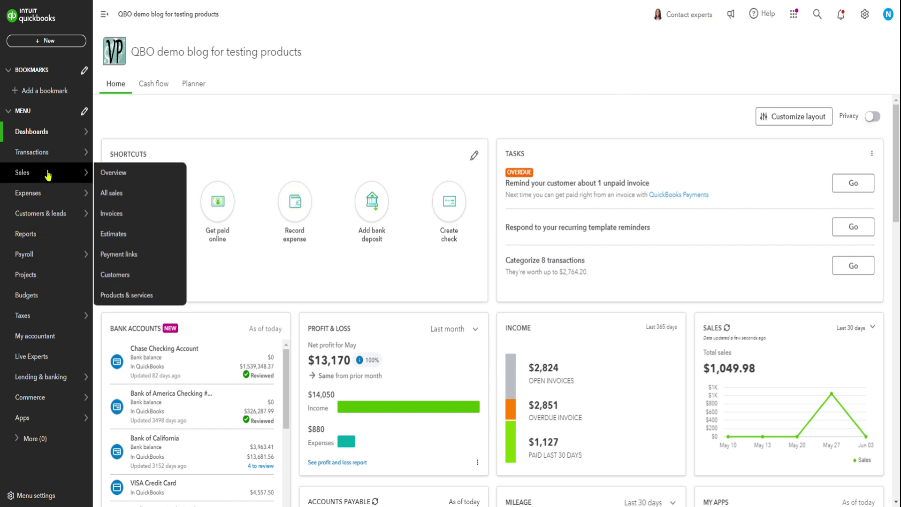
mouse_move(48, 154)
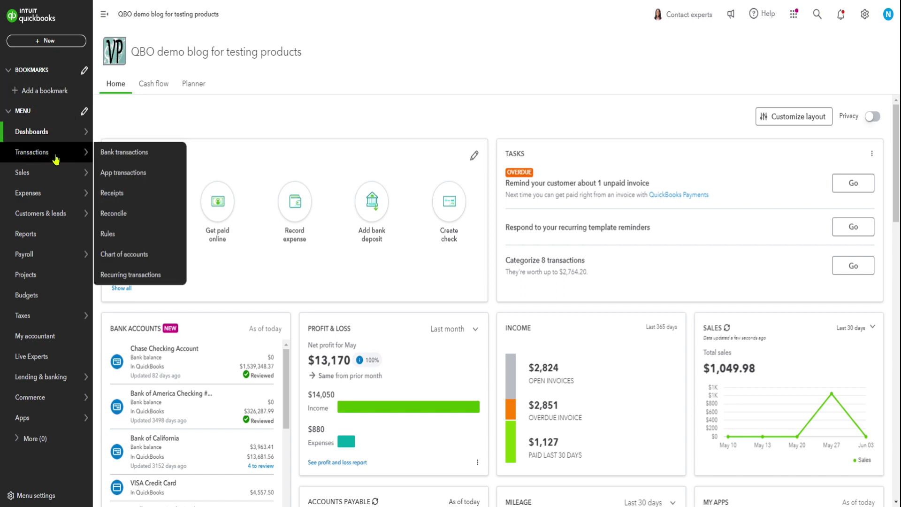
click(123, 258)
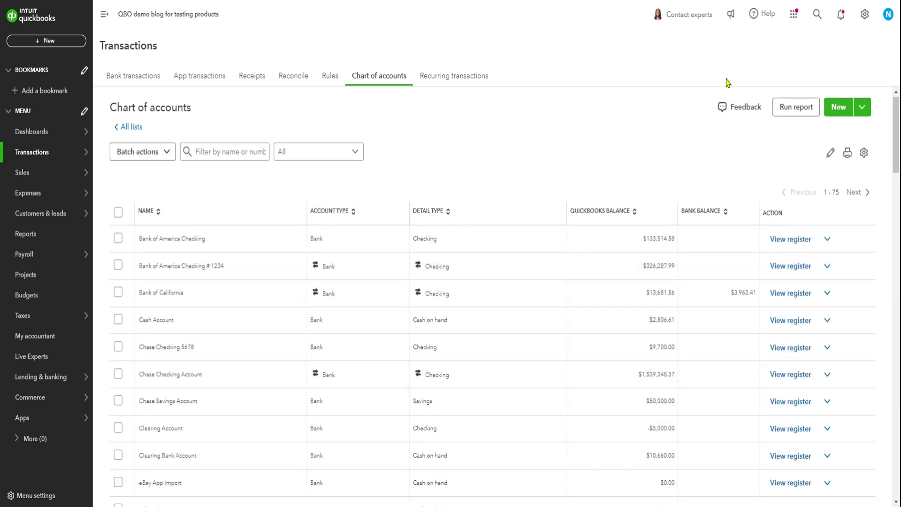
Start an account import and connect the 'Used Car Dealership Chart of Accounts' Google Sheet as its source.
click(863, 109)
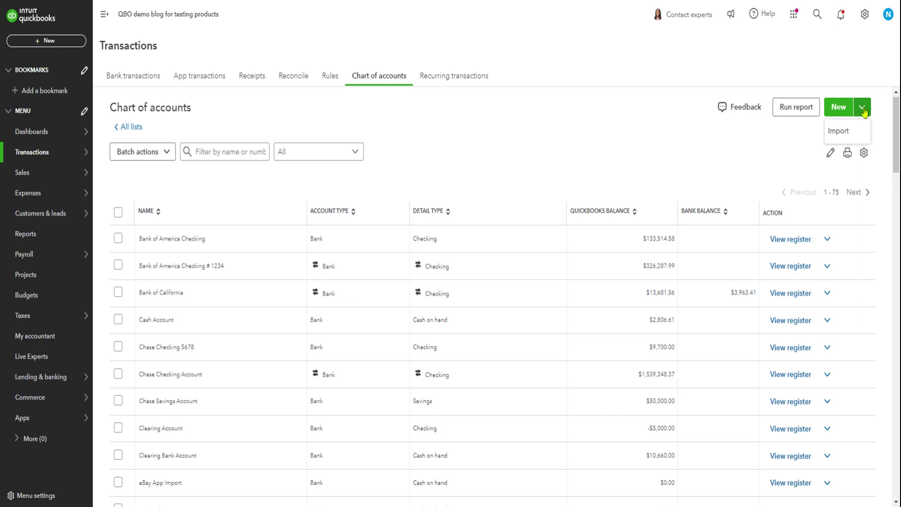
click(838, 132)
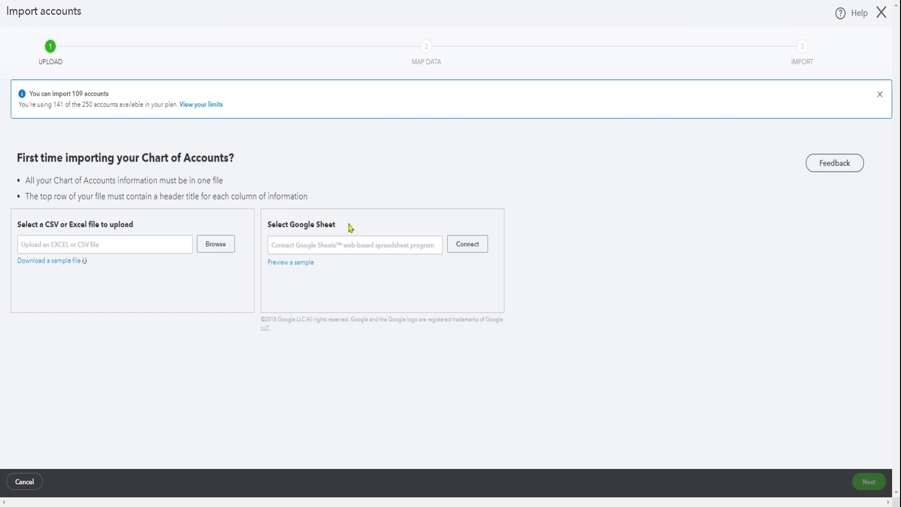
click(468, 248)
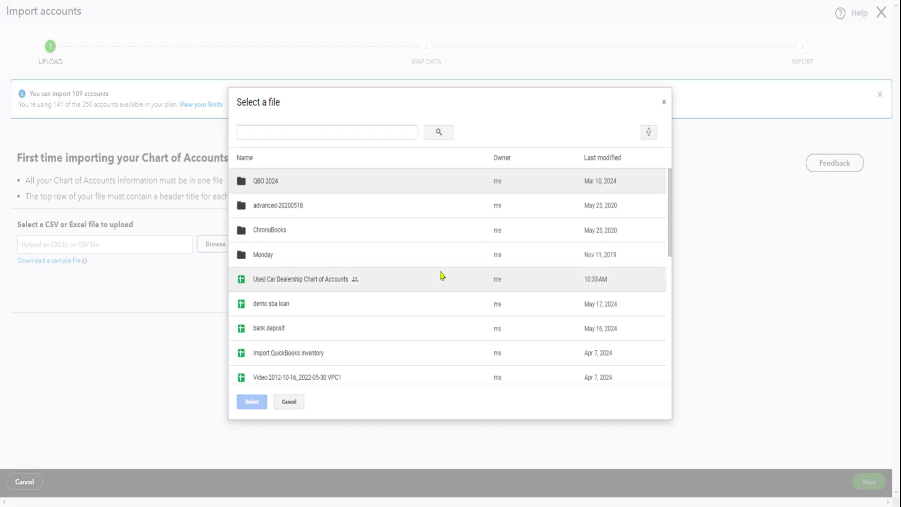
click(312, 286)
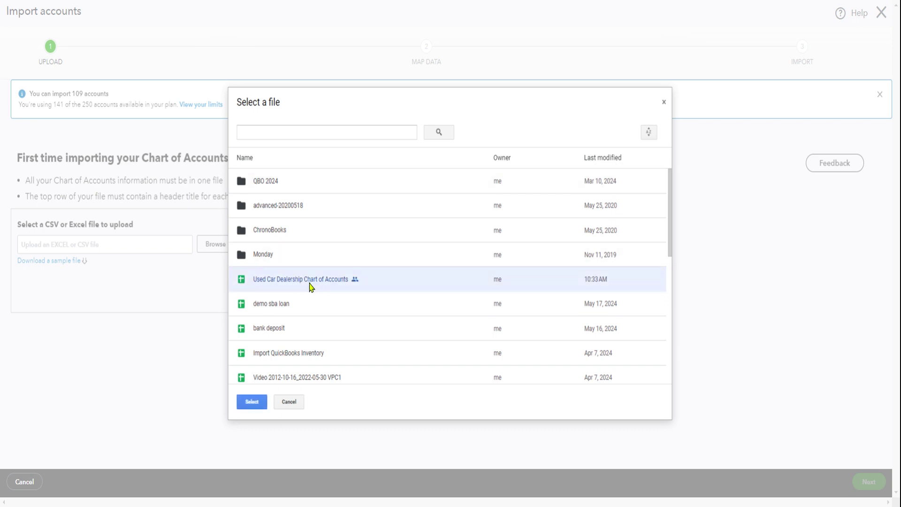
click(252, 405)
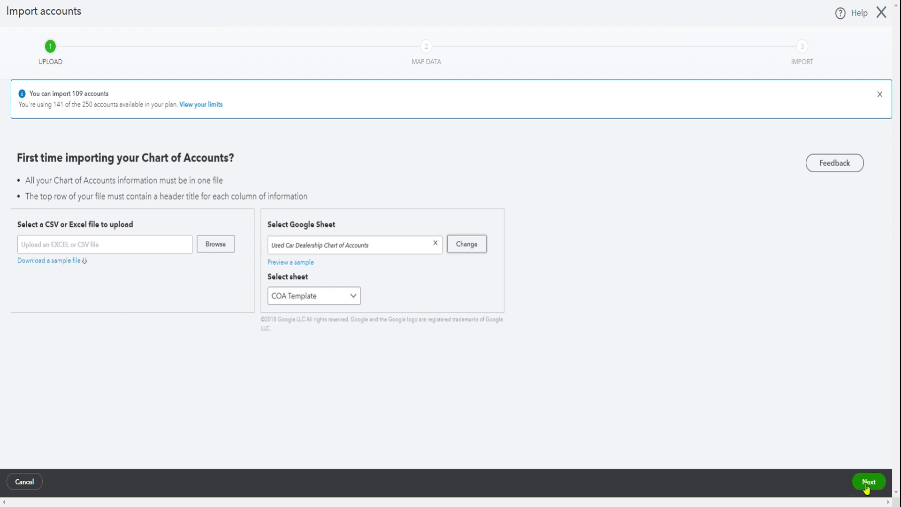
Accept the proposed column mapping to reach the 20 accounts ready for import.
click(866, 486)
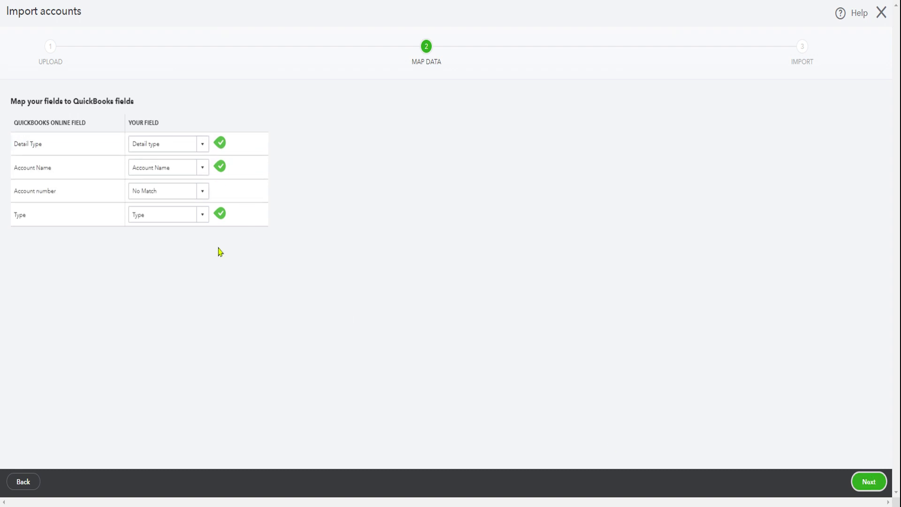
click(868, 482)
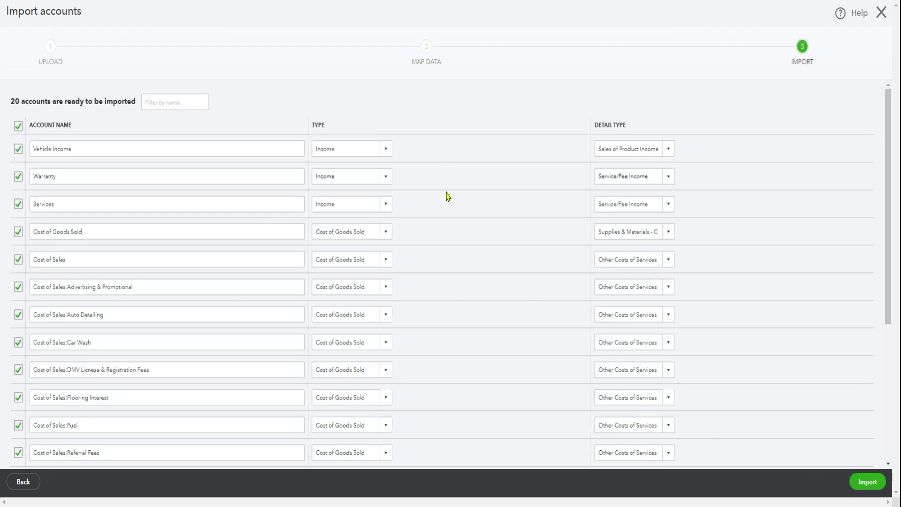
scroll(458, 244, down, 1)
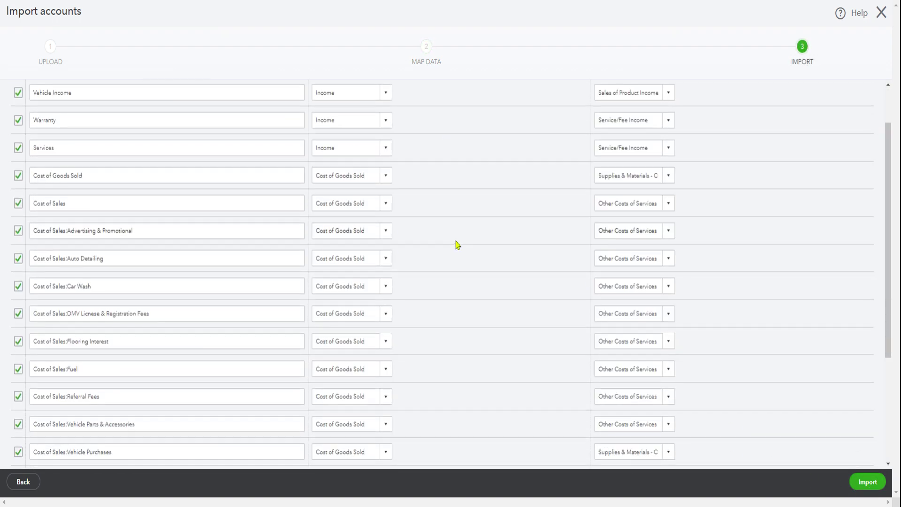
scroll(458, 244, up, 1)
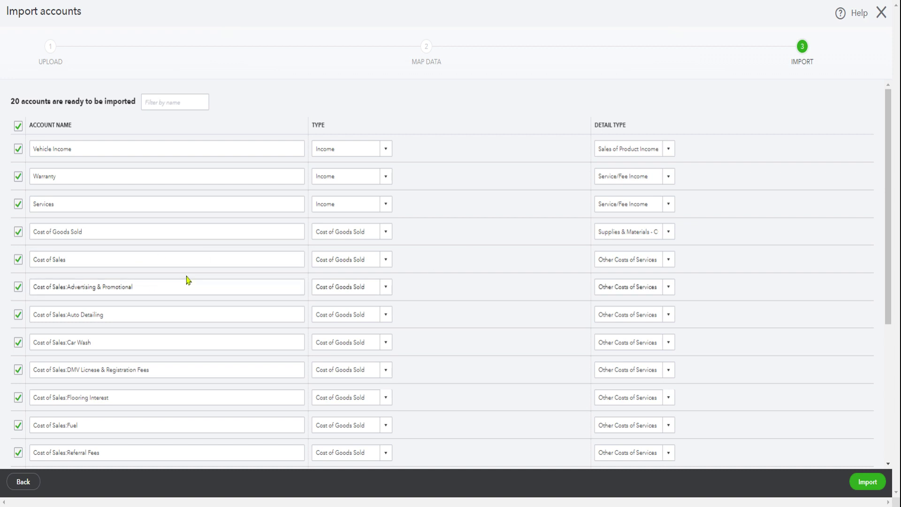
Fix 'Licnese' to 'License' and delete 'DMV' from the License & Registration Fees account name.
click(88, 370)
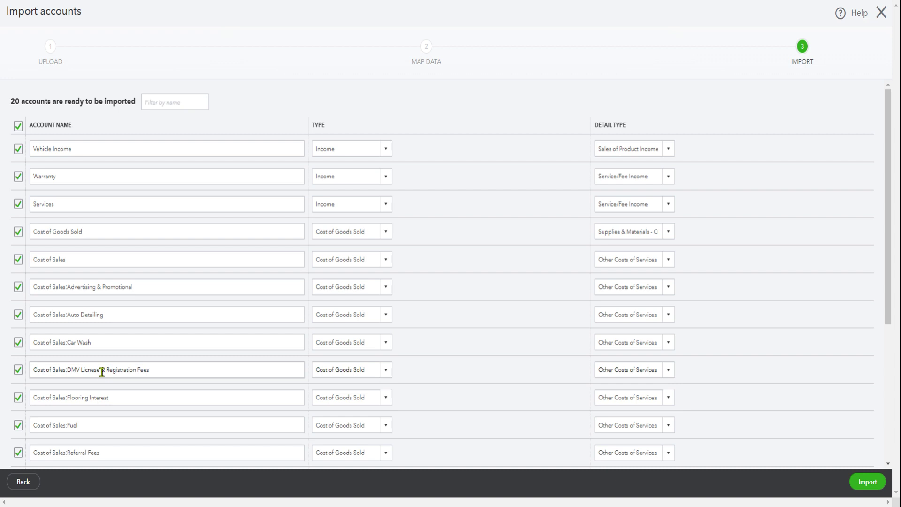
triple_click(102, 371)
click(101, 370)
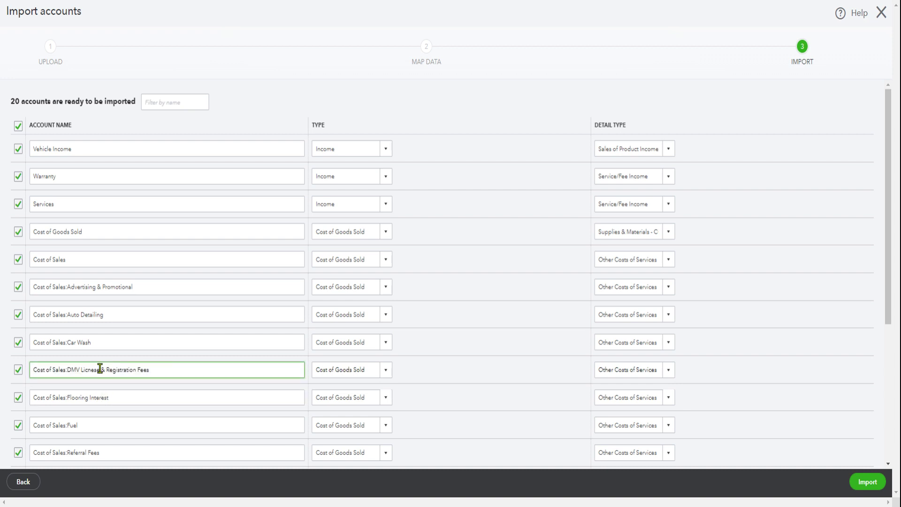
key(BackSpace)
key(BackSpace)
key(BackSpace)
key(BackSpace)
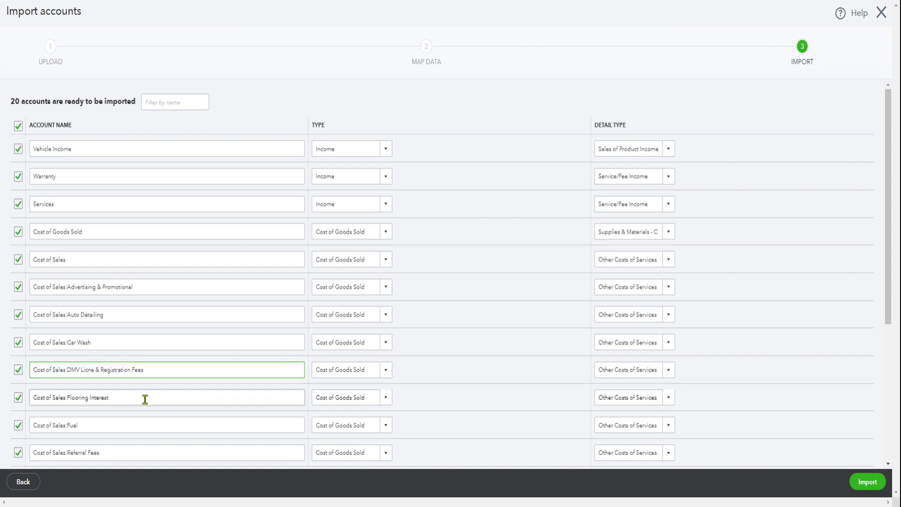
text(ense)
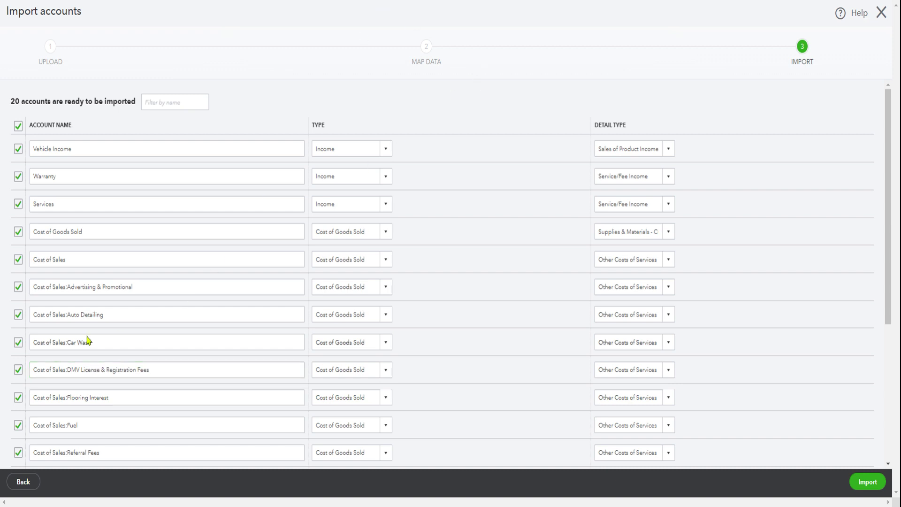
triple_click(80, 371)
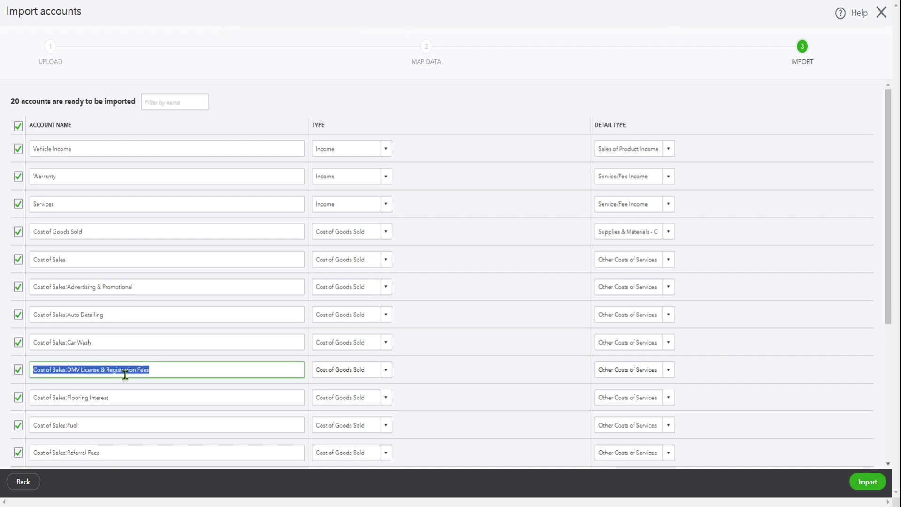
click(82, 368)
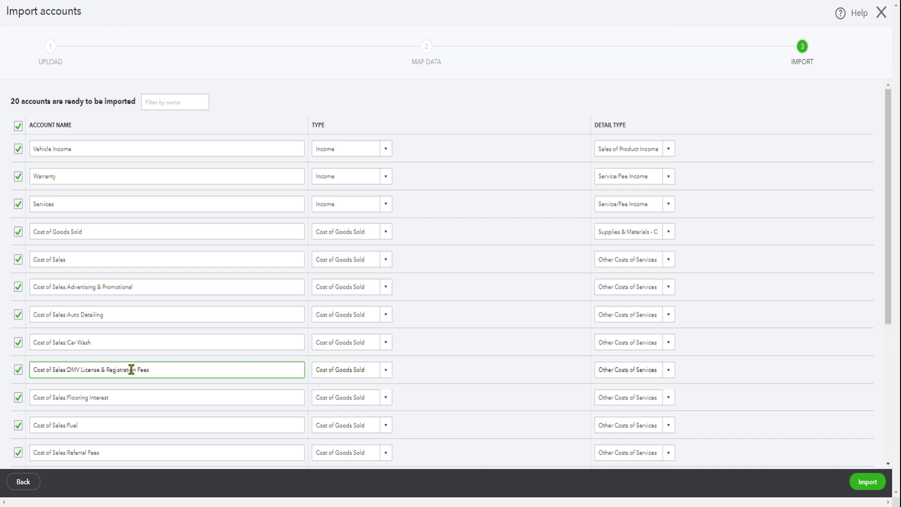
key(BackSpace)
key(BackSpace)
key(BackSpace)
key(BackSpace)
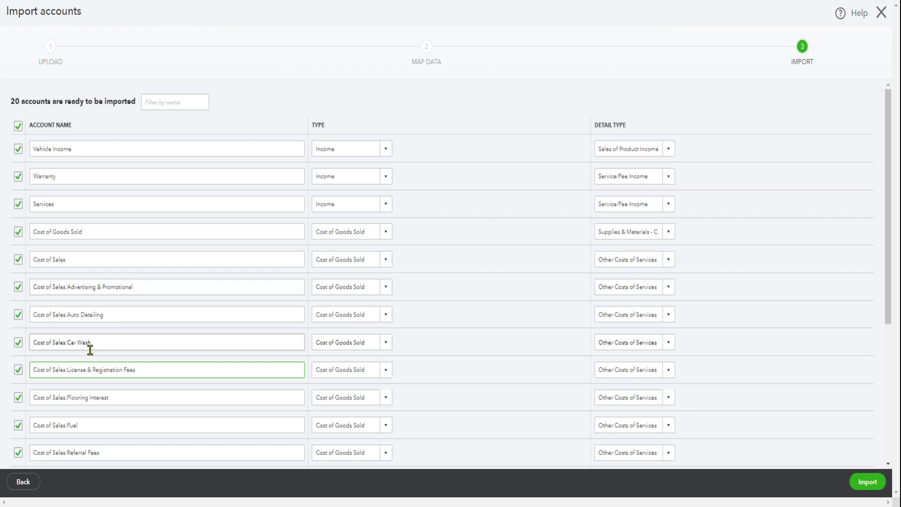
scroll(479, 409, down, 5)
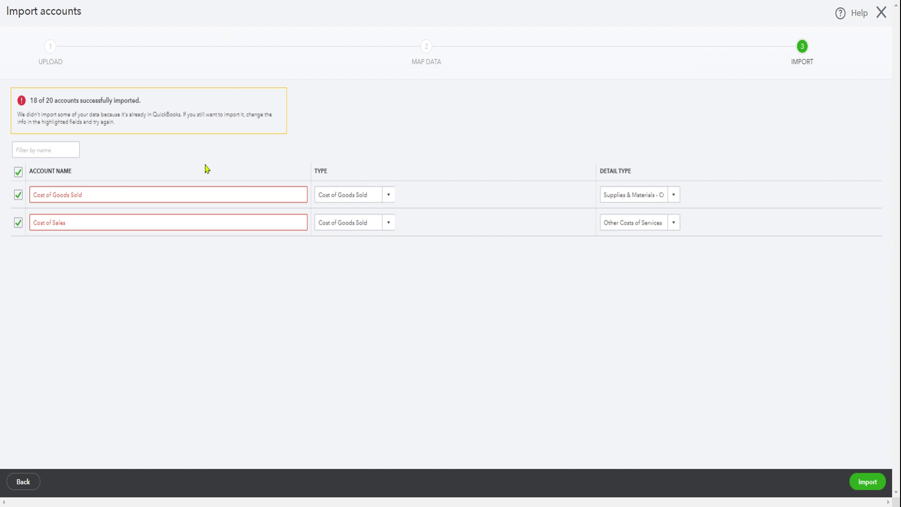
Exclude the duplicate Cost of Goods Sold and Cost of Sales rows and import the rest.
click(17, 194)
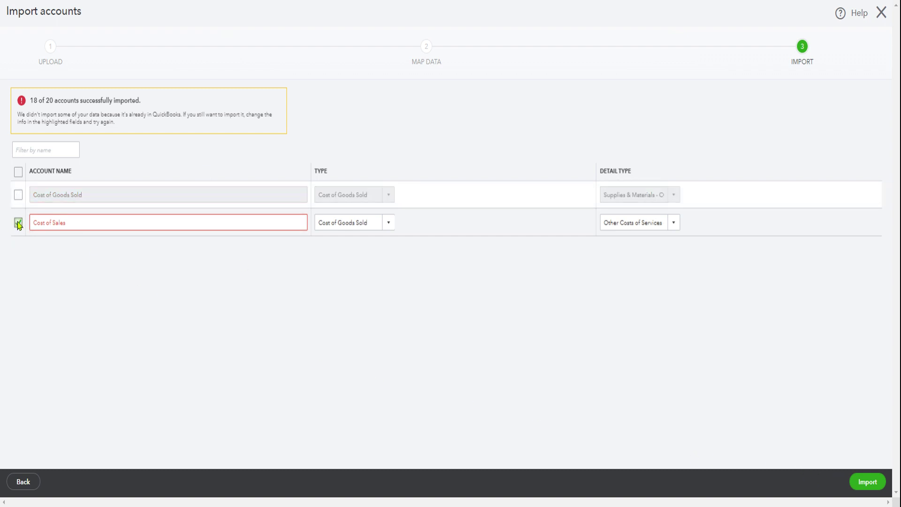
click(18, 222)
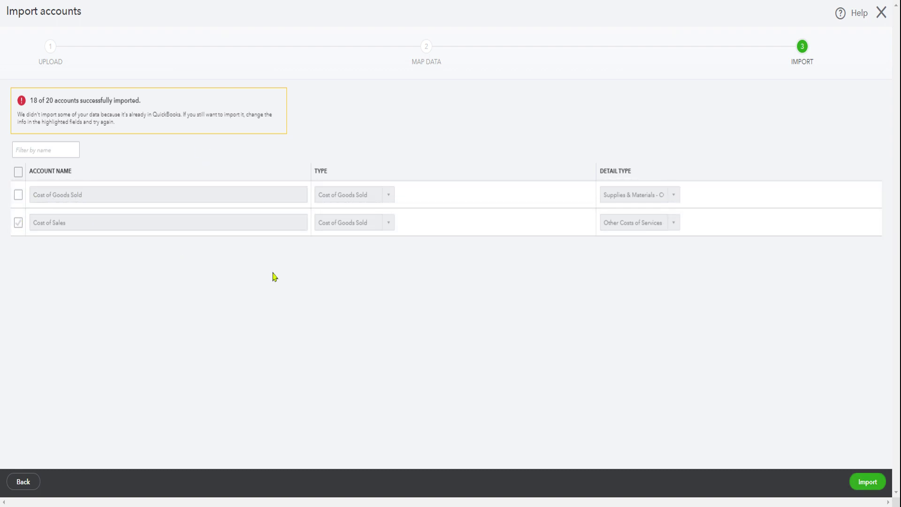
click(867, 483)
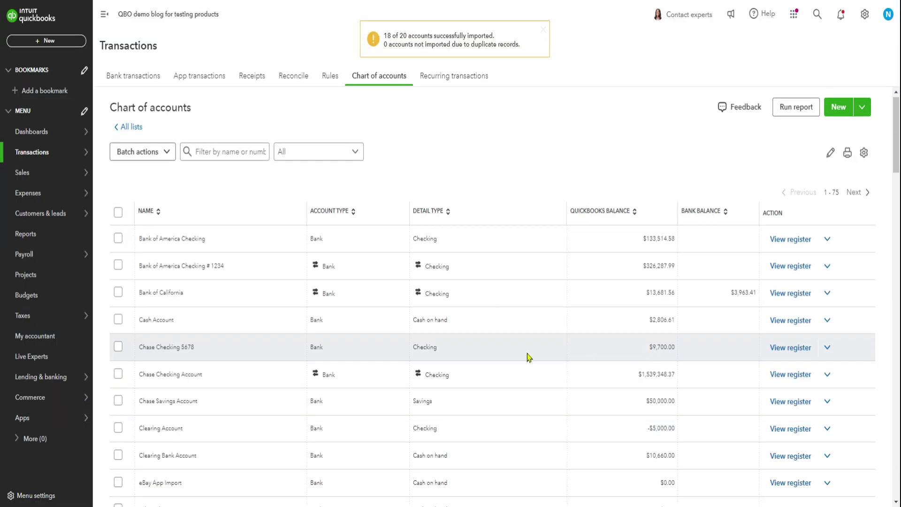
Filter the chart of accounts by name with 'aut' to show the auto-related accounts.
scroll(255, 215, down, 6)
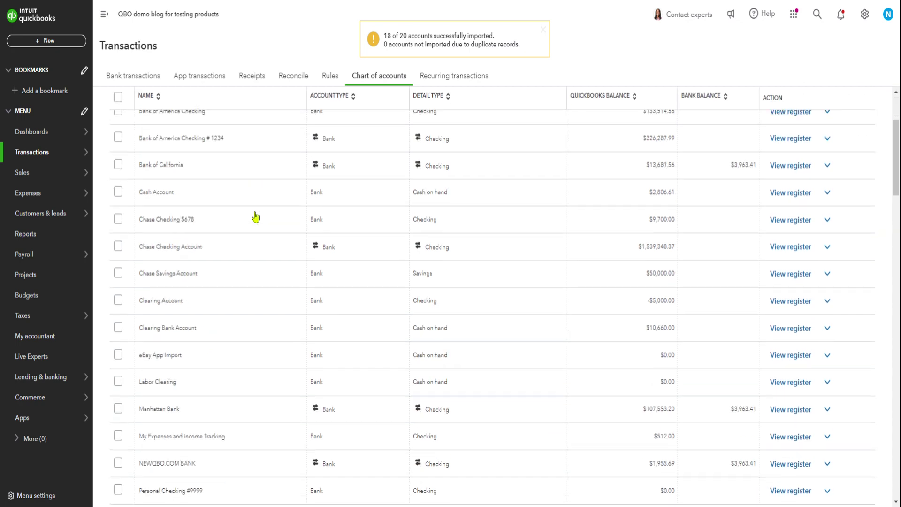
scroll(257, 216, up, 3)
scroll(256, 216, up, 3)
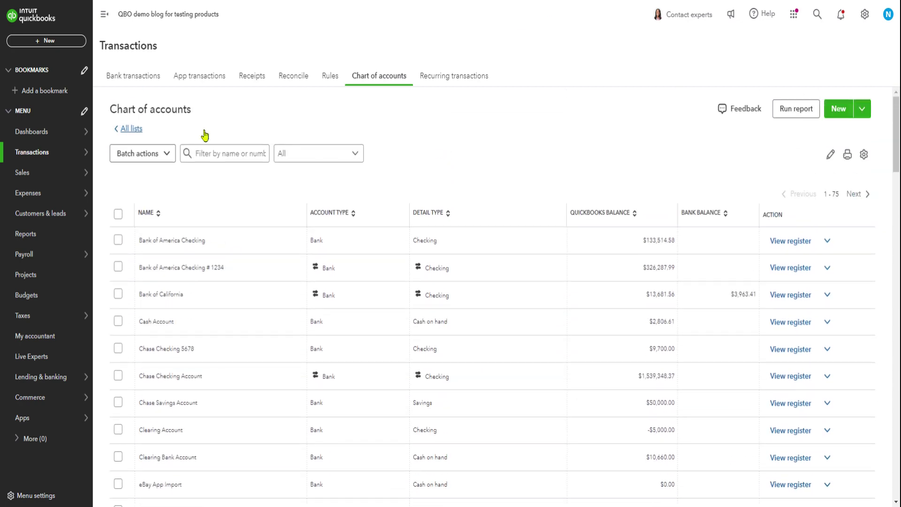
click(209, 153)
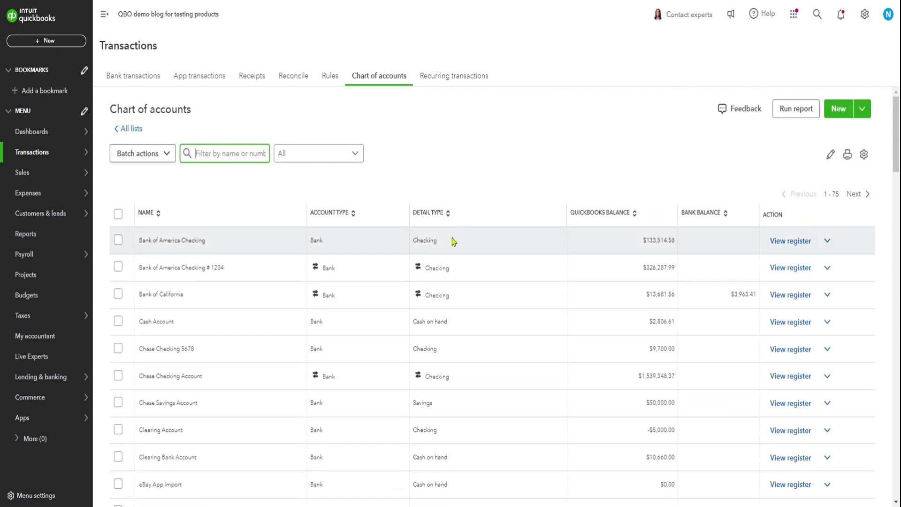
text(auto)
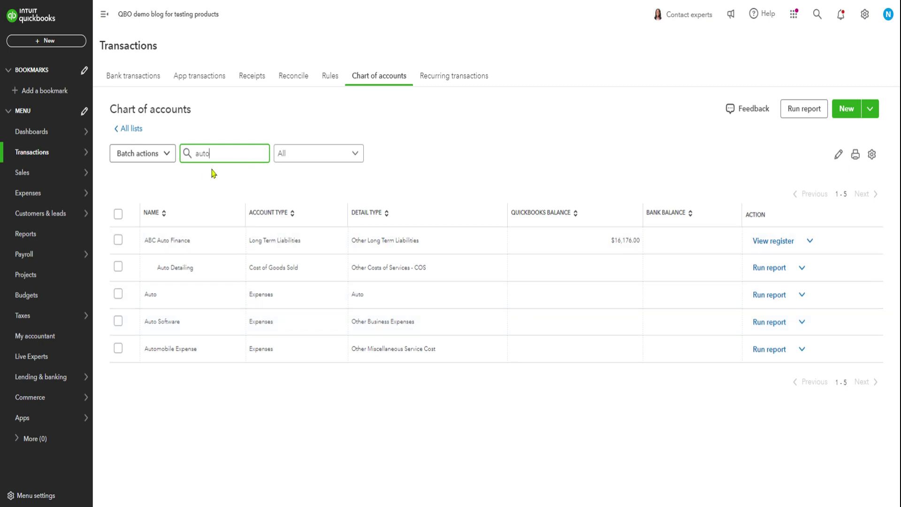
Clear the 'aut' filter and scroll through the full list of 75 accounts.
key(BackSpace)
key(BackSpace)
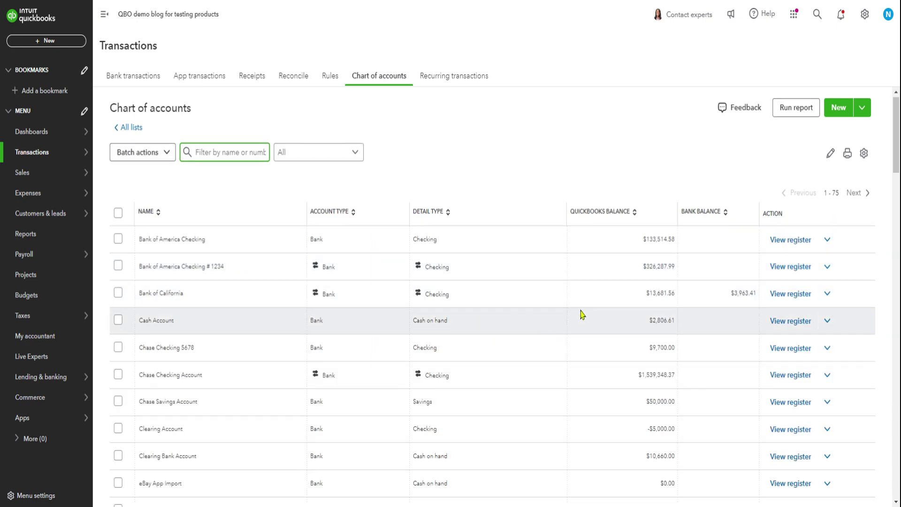
scroll(544, 306, down, 7)
scroll(548, 308, down, 5)
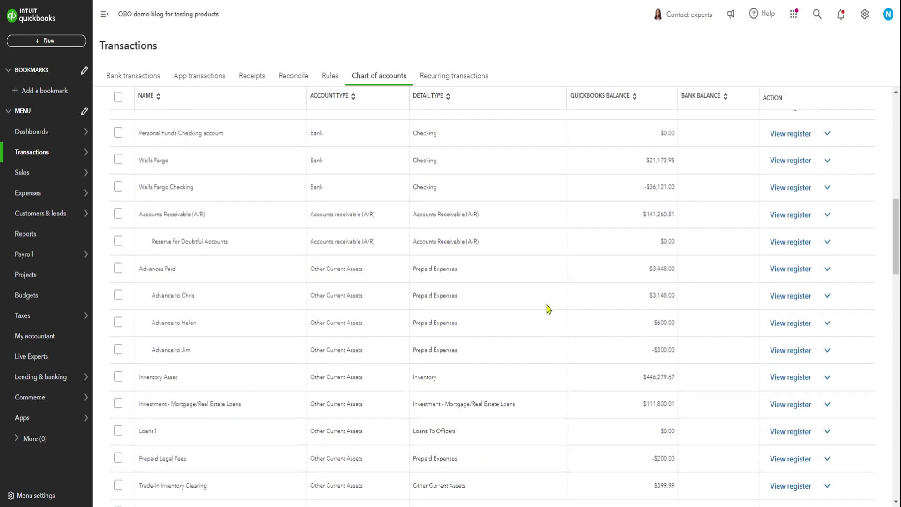
scroll(548, 308, up, 12)
scroll(548, 309, down, 6)
scroll(548, 308, down, 20)
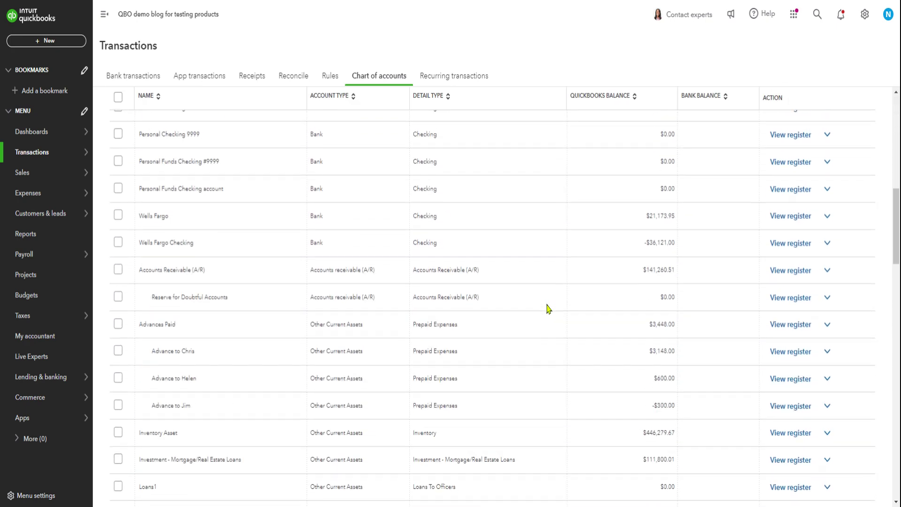
scroll(593, 401, down, 1)
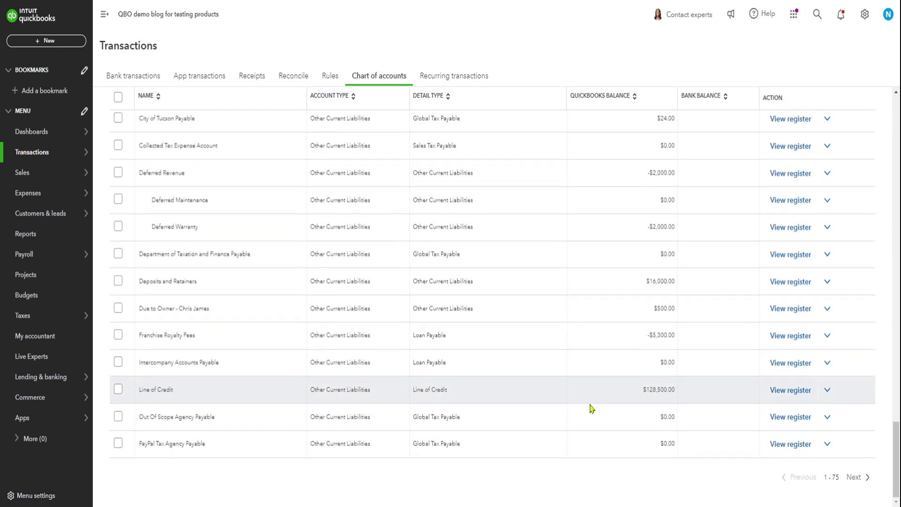
scroll(589, 409, up, 20)
scroll(590, 411, up, 15)
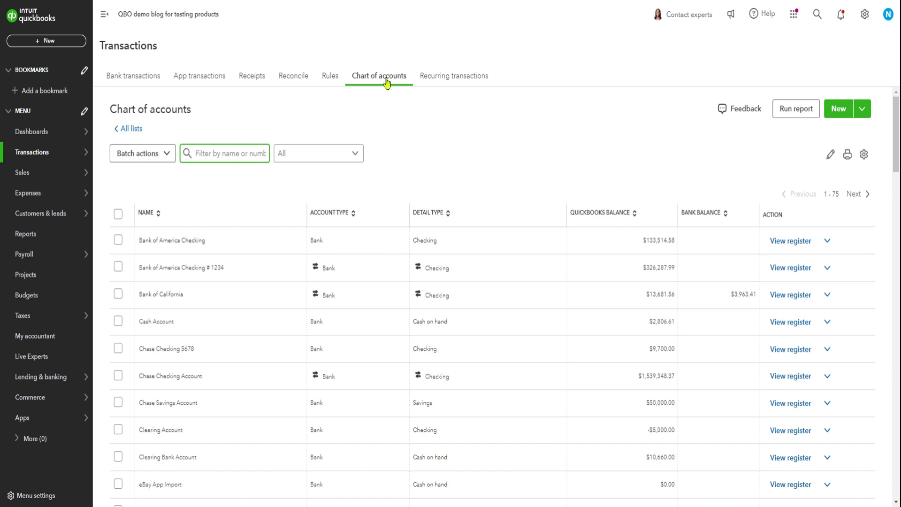
click(838, 106)
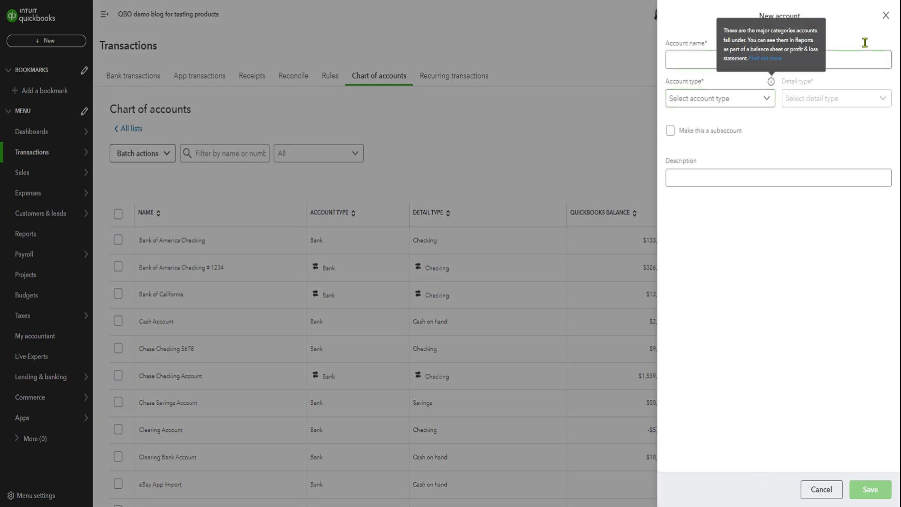
click(766, 101)
scroll(744, 207, down, 5)
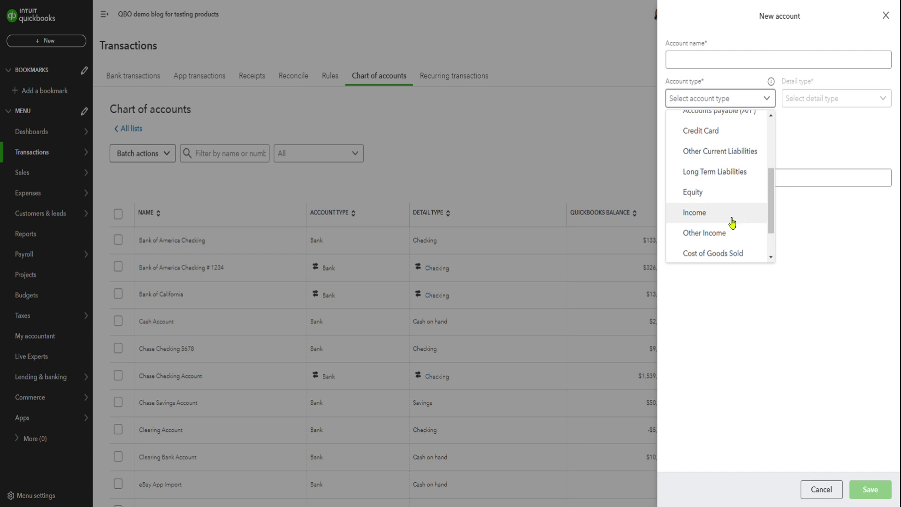
click(722, 217)
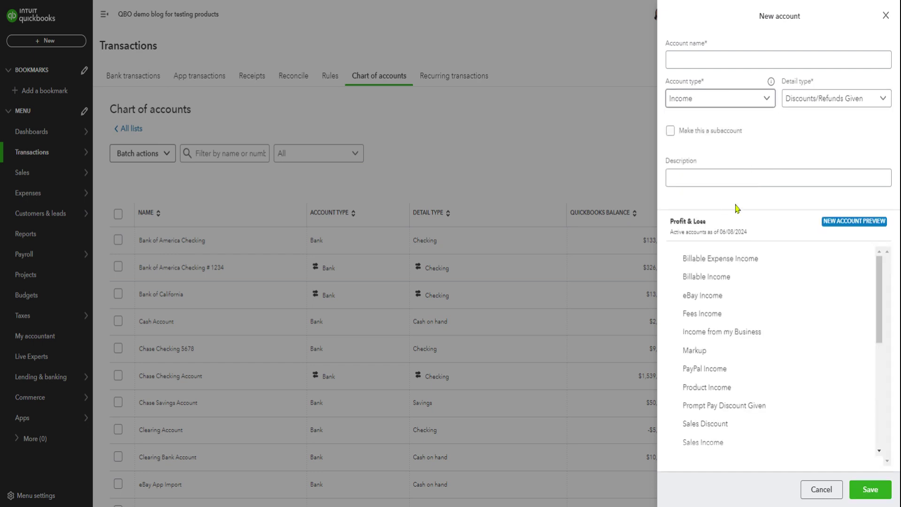
click(882, 99)
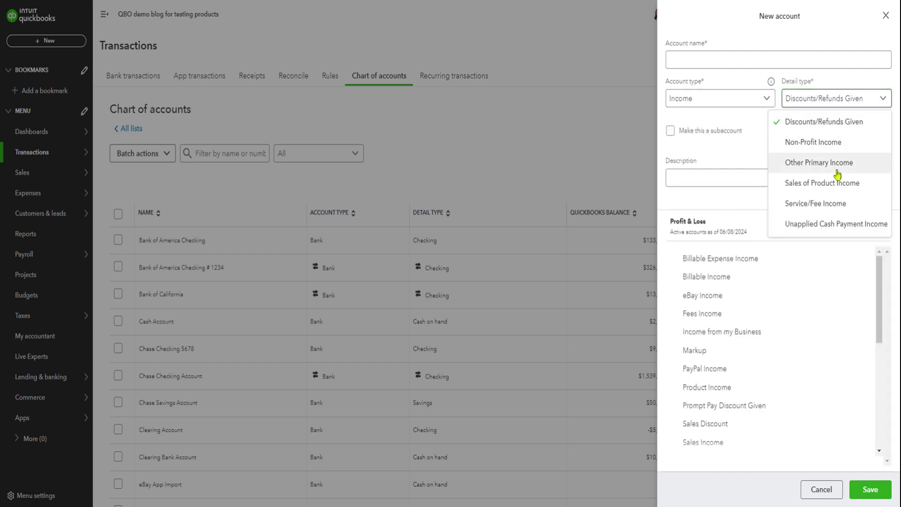
click(807, 185)
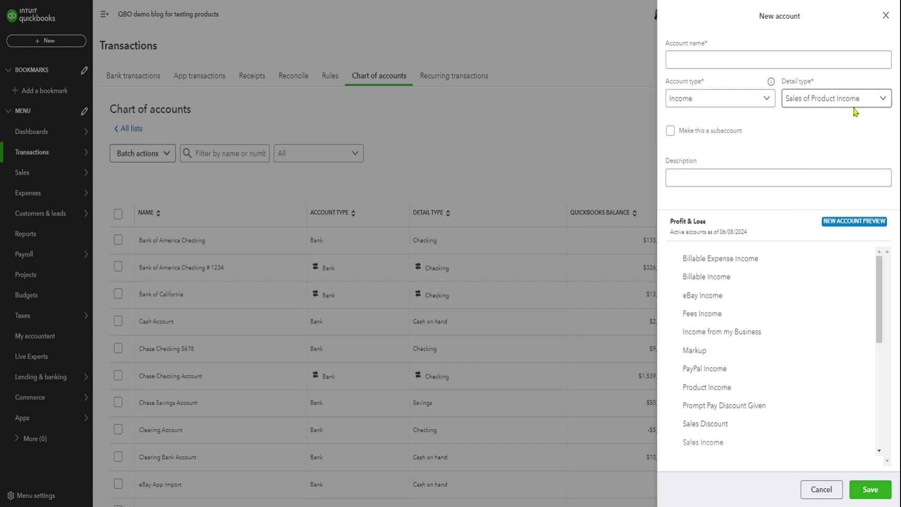
click(885, 16)
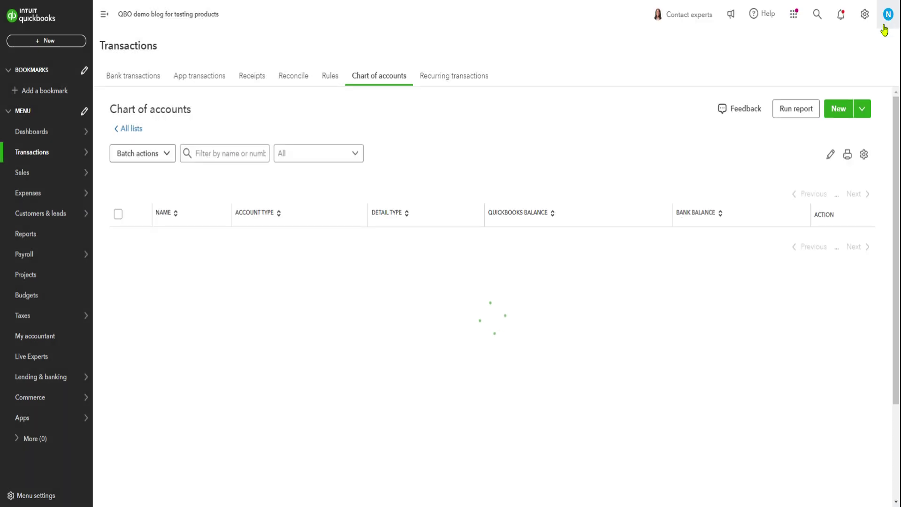
click(838, 108)
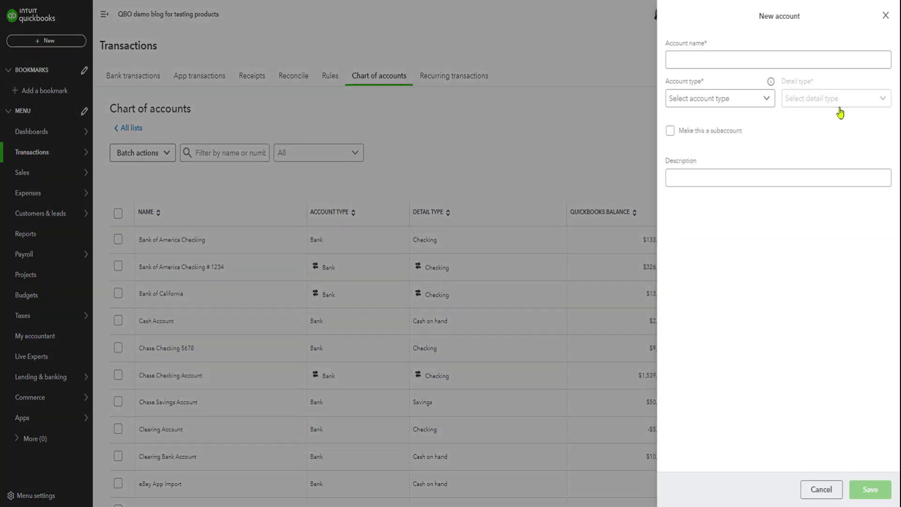
click(764, 97)
scroll(721, 185, down, 2)
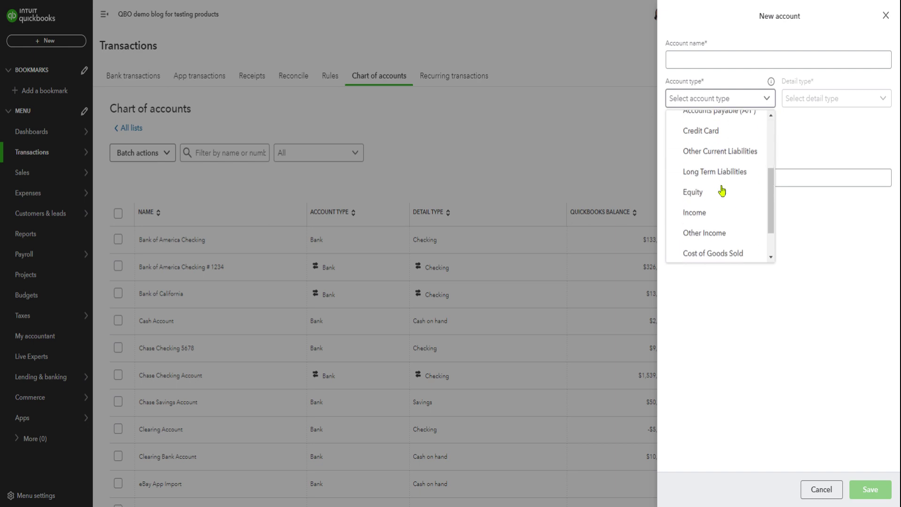
scroll(713, 197, down, 1)
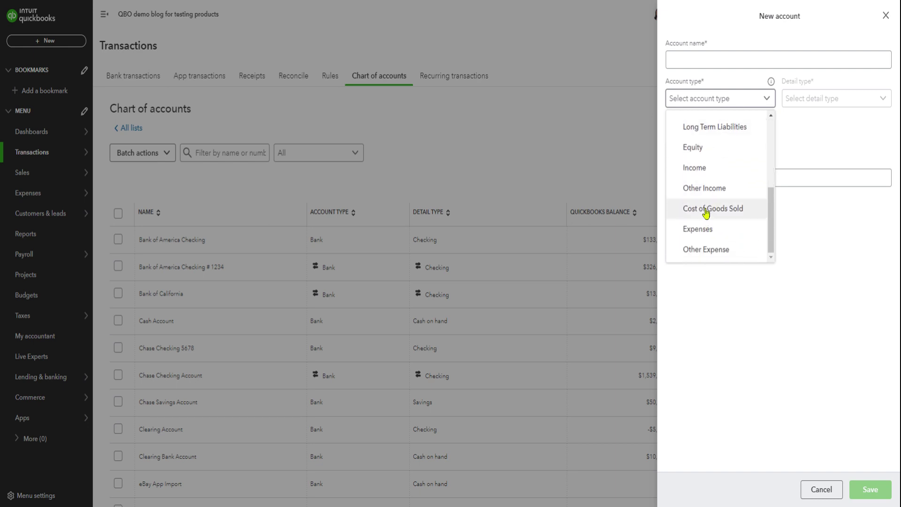
click(706, 212)
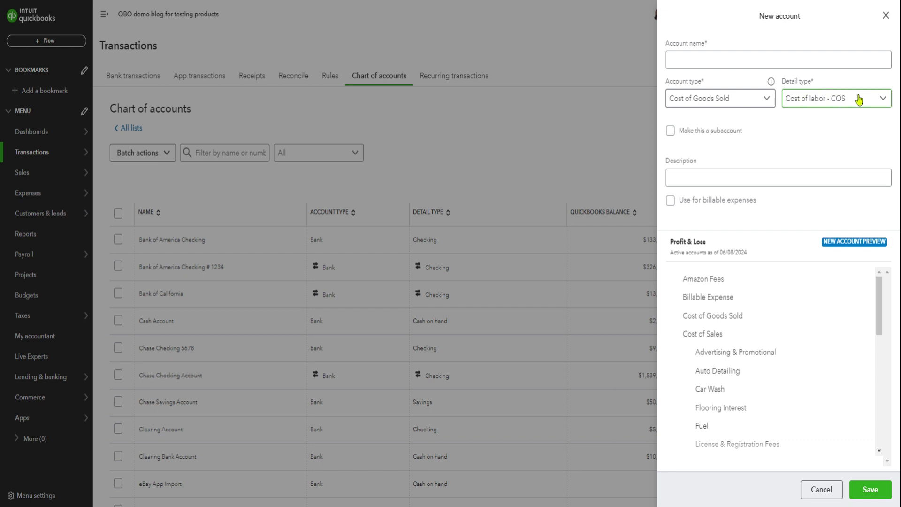
click(883, 100)
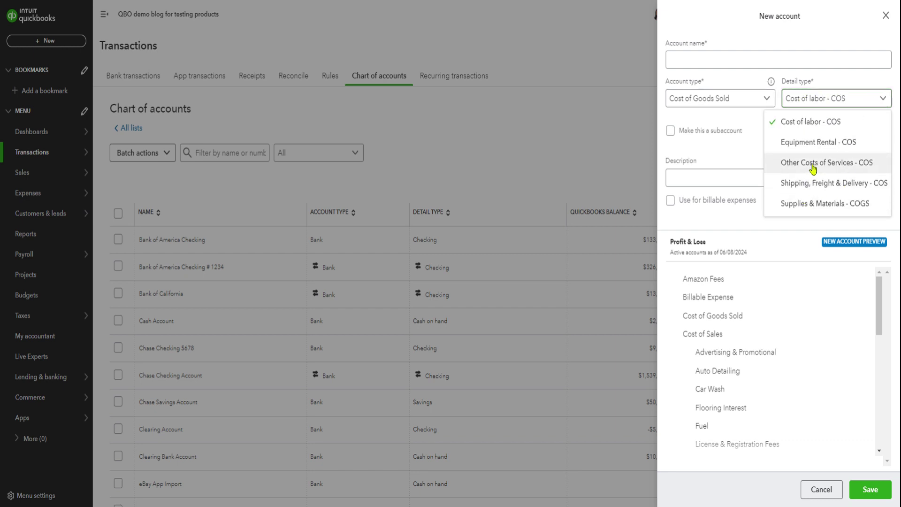
click(802, 203)
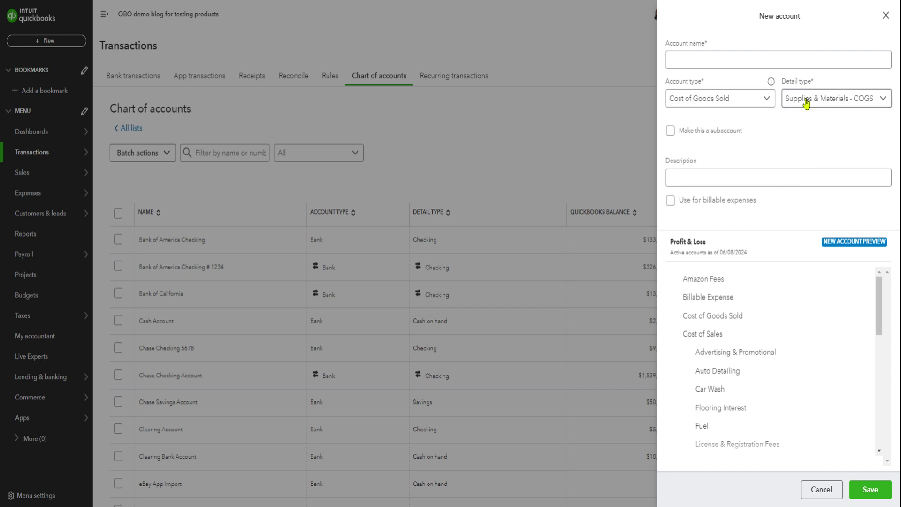
click(887, 100)
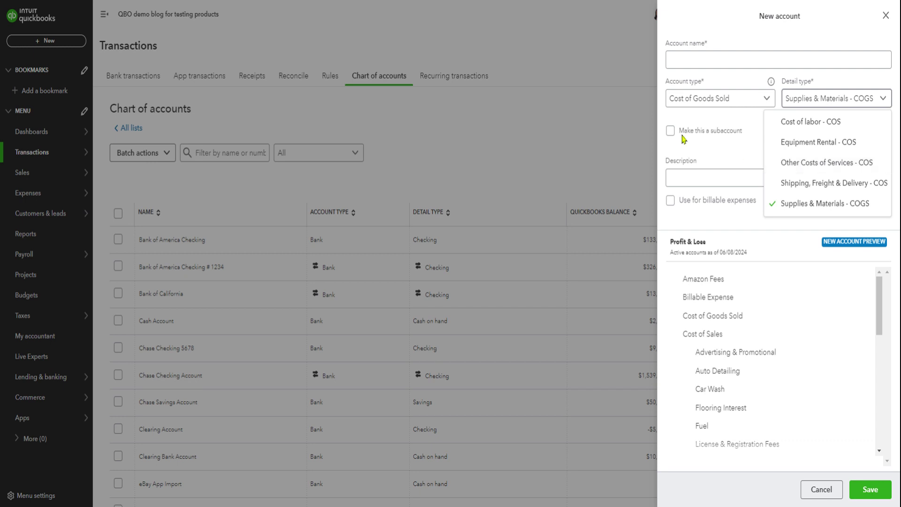
click(558, 95)
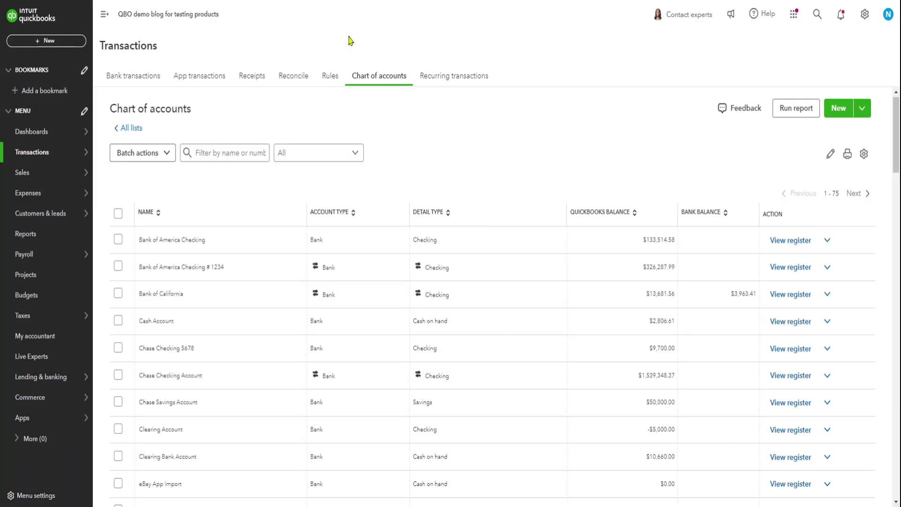